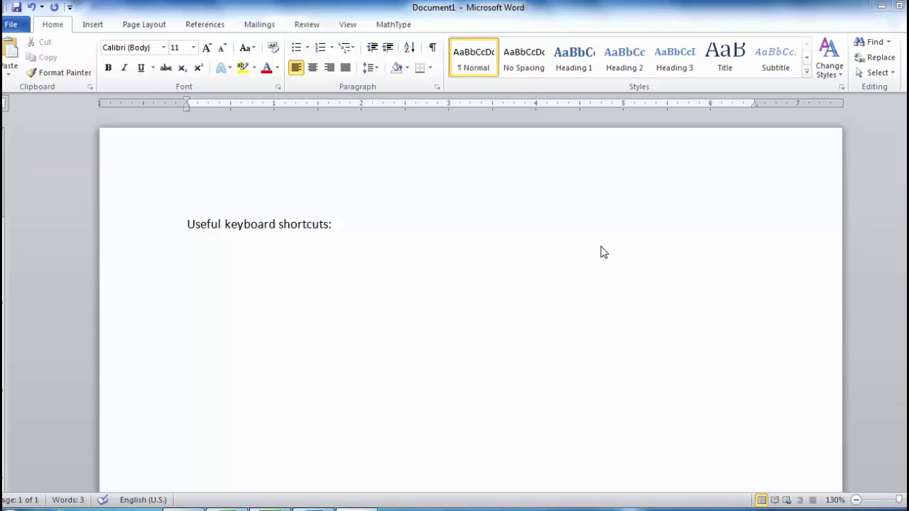
# Type '1. Control Z (undo)', '2. Control C (copy)', '3. Control V (paste)' as plain lines, undoing auto-numbering.
pyautogui.click(260, 265)
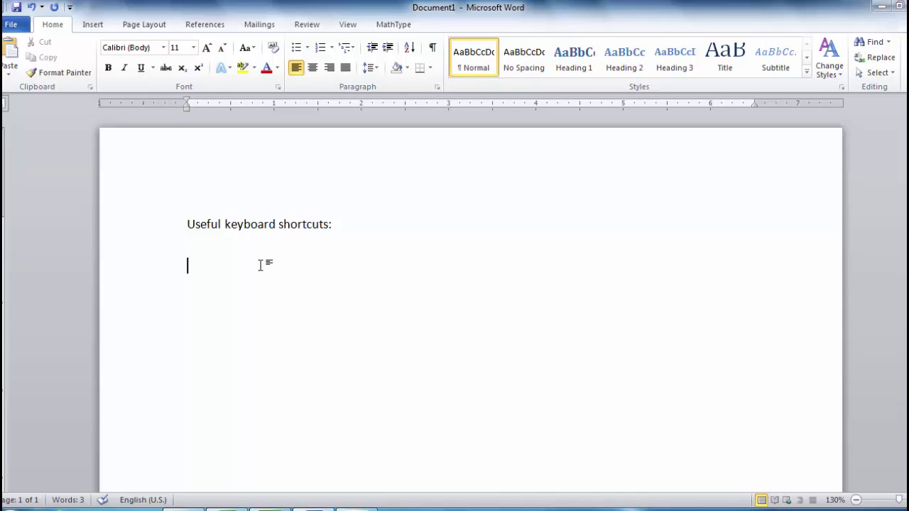
pyautogui.write('1.')
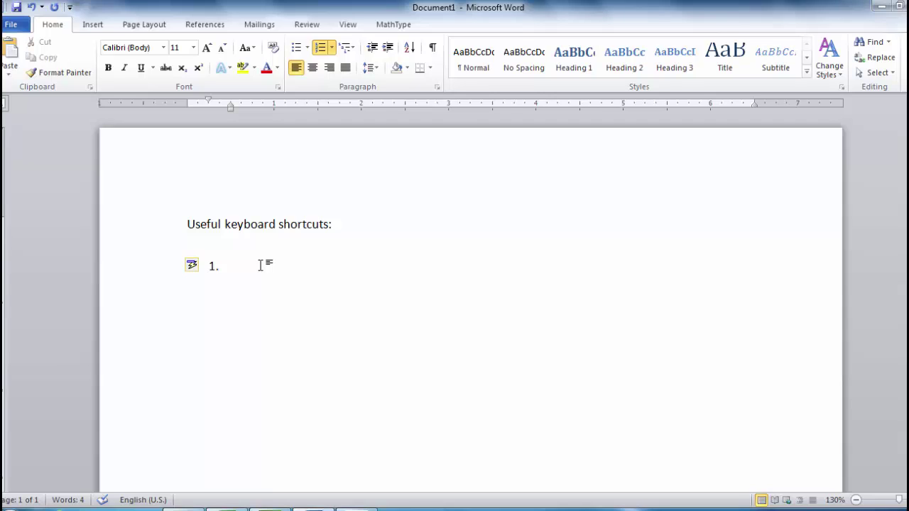
pyautogui.hotkey('ctrl', 'z')
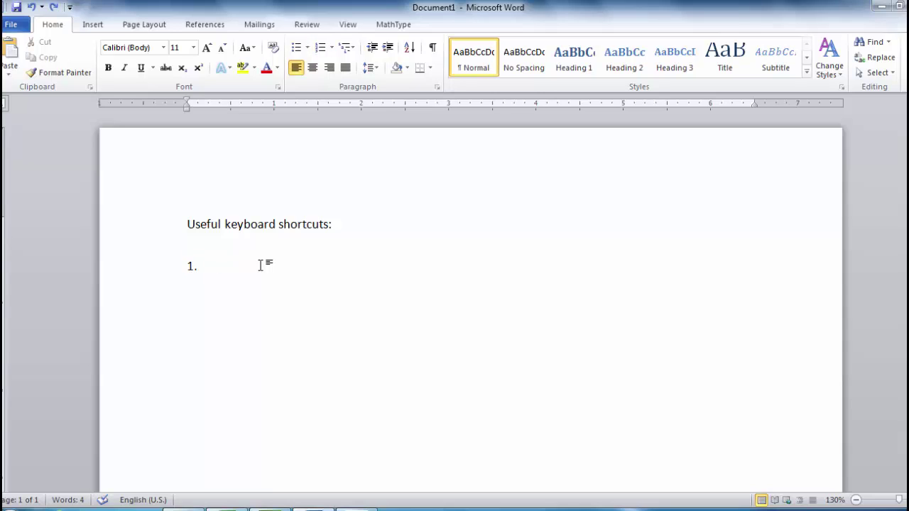
pyautogui.write('Control Z (undo)')
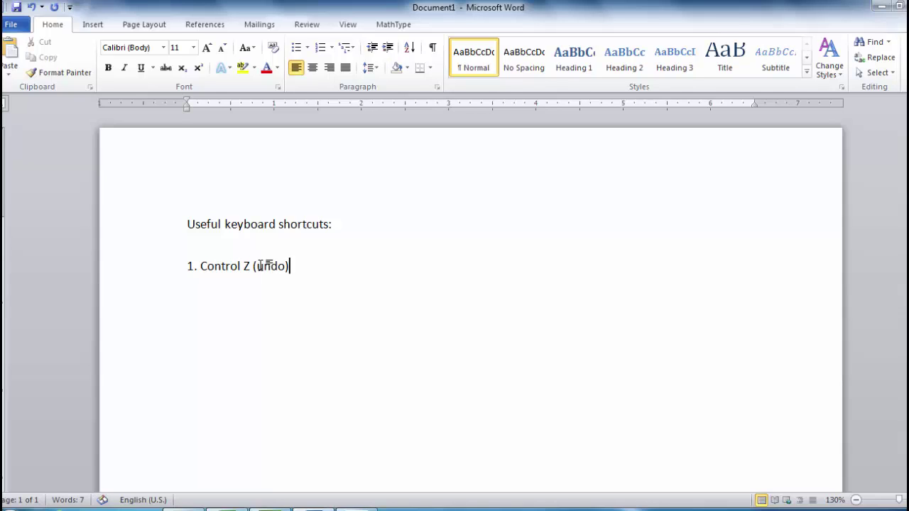
pyautogui.press('Return')
pyautogui.write('2. Control ')
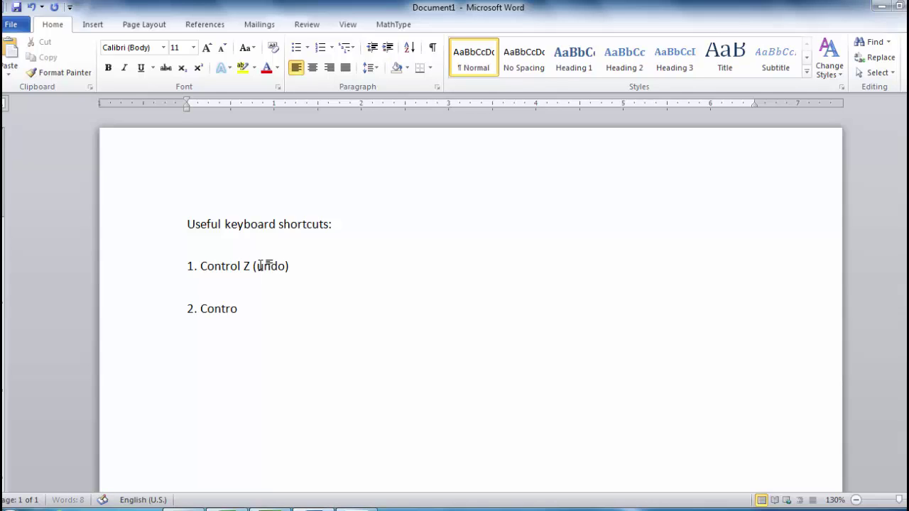
pyautogui.write('C (')
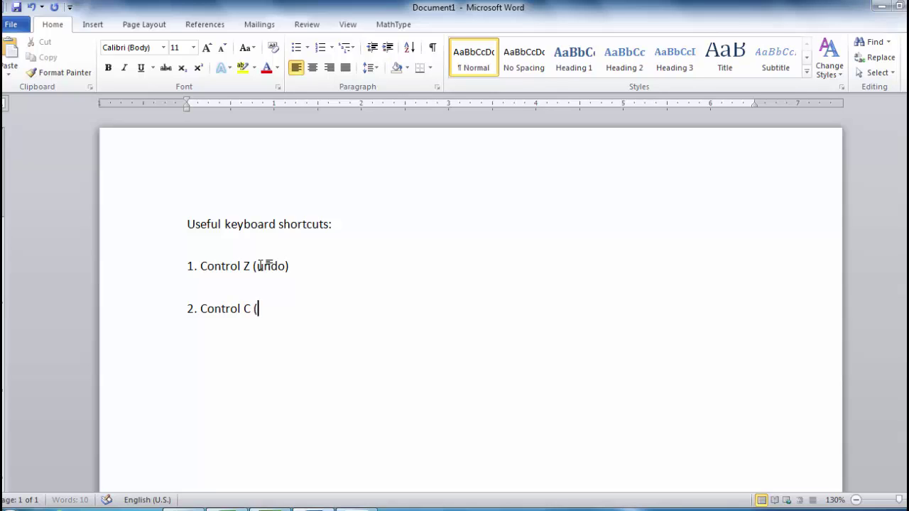
pyautogui.write('copy)')
pyautogui.press('Return')
pyautogui.write('3. Control V')
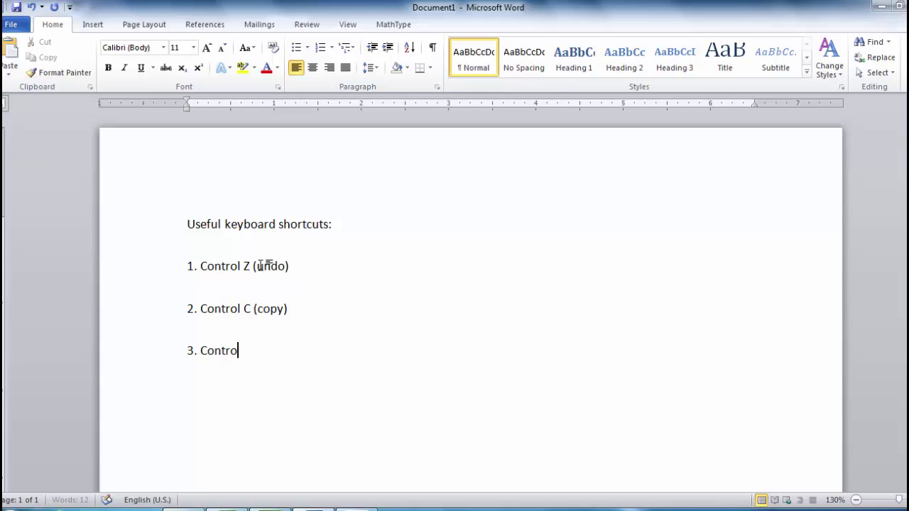
pyautogui.write(' (paste)')
pyautogui.press('Return')
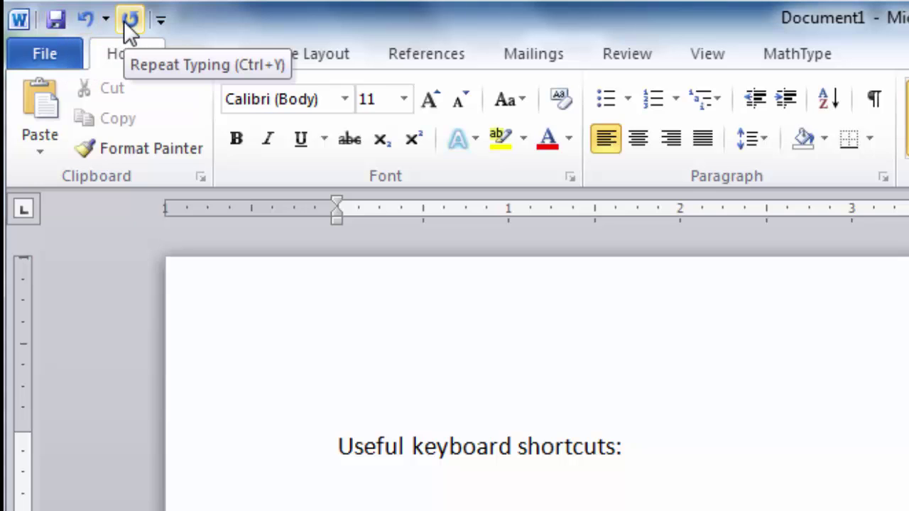
# Tick Spelling & Grammar in the Customize Quick Access Toolbar menu.
pyautogui.click(161, 25)
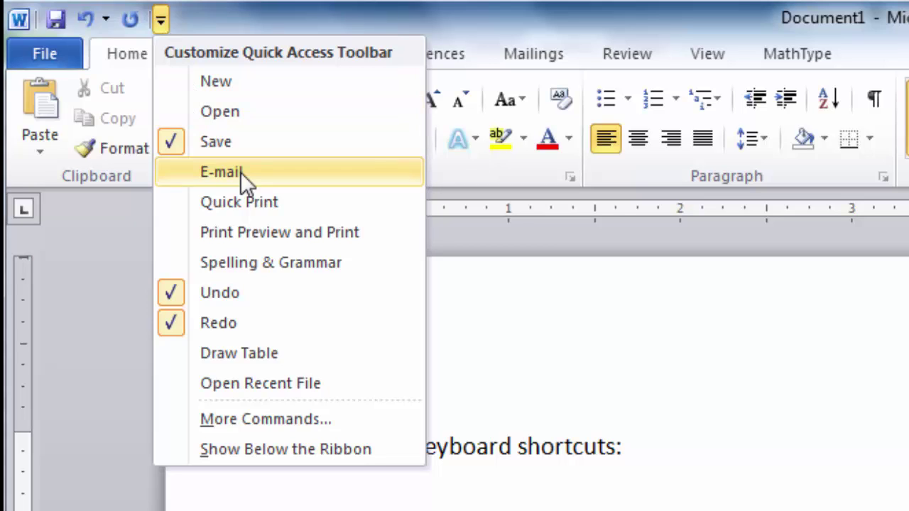
pyautogui.click(298, 262)
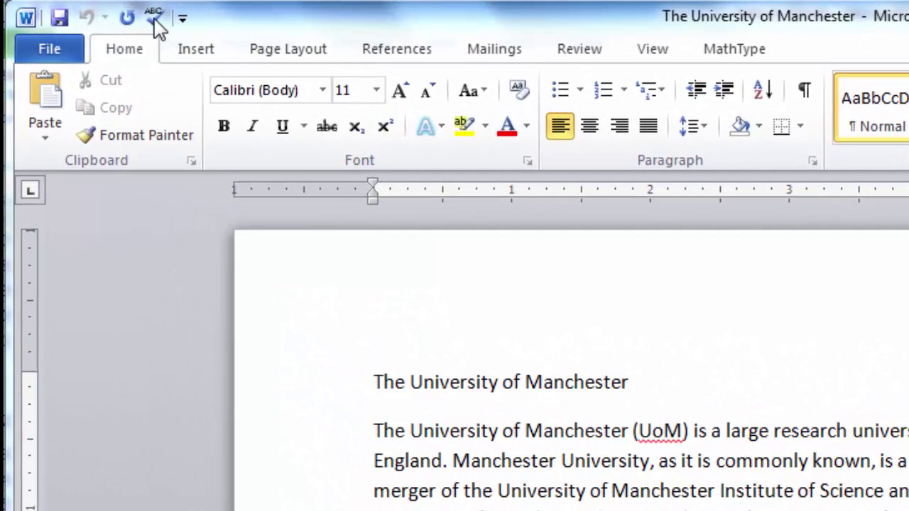
# Run Spelling & Grammar from the Review tab and cancel the check when it reaches 'Rylands'.
pyautogui.click(579, 50)
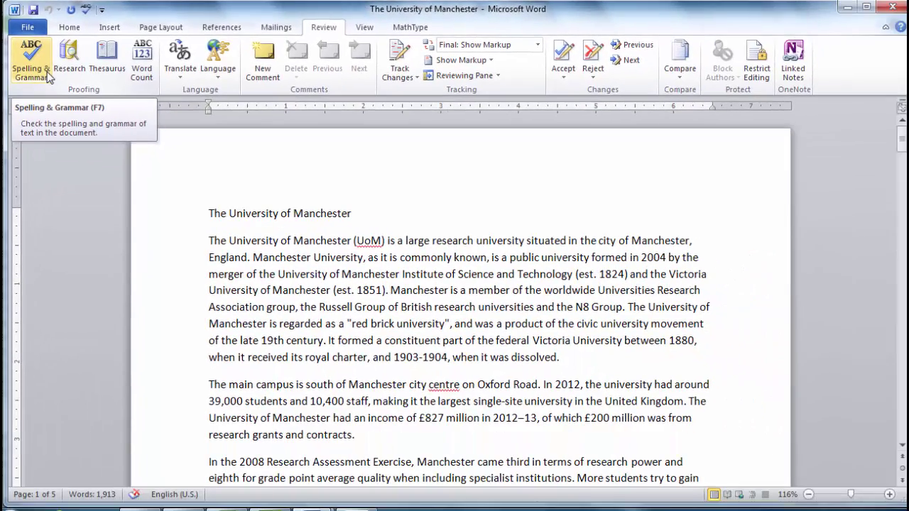
pyautogui.click(48, 77)
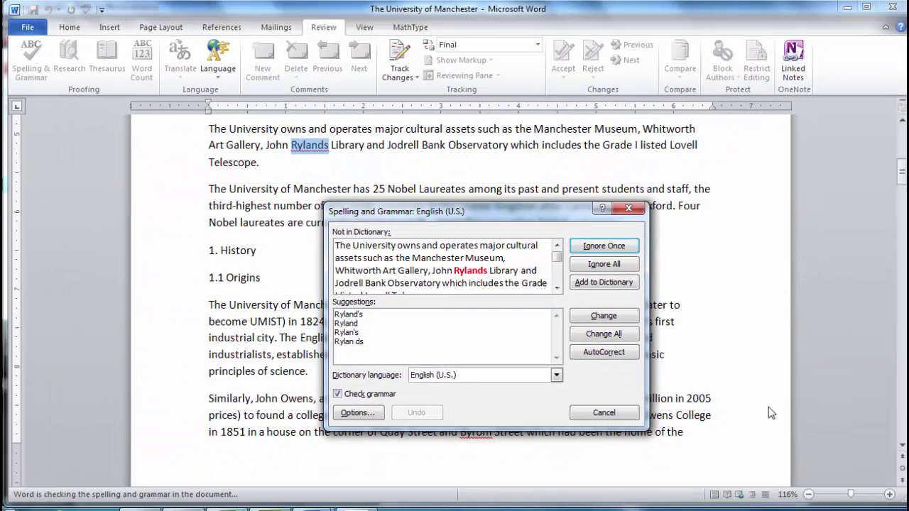
pyautogui.click(604, 413)
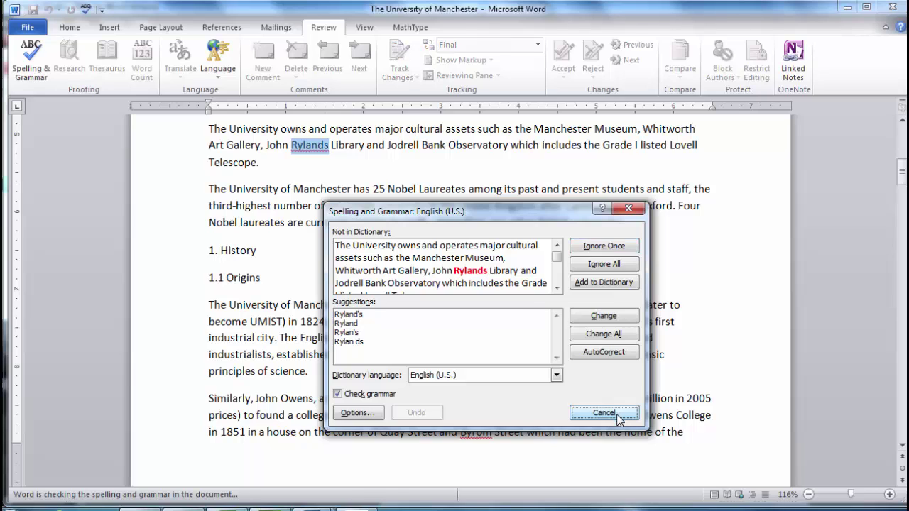
pyautogui.moveTo(903, 178); pyautogui.dragTo(902, 142)
pyautogui.click(700, 367)
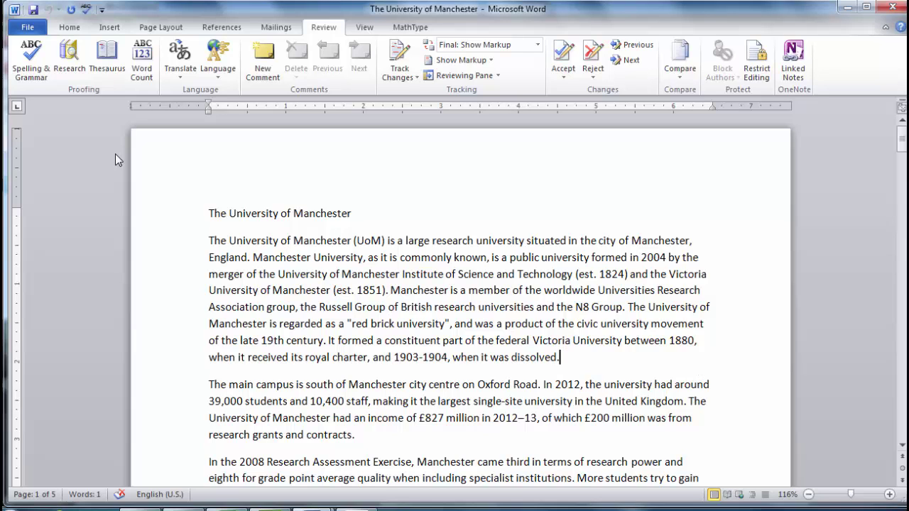
# Save the document as PDF 'The University of Manchester', with Open file after publishing kept on.
pyautogui.click(30, 31)
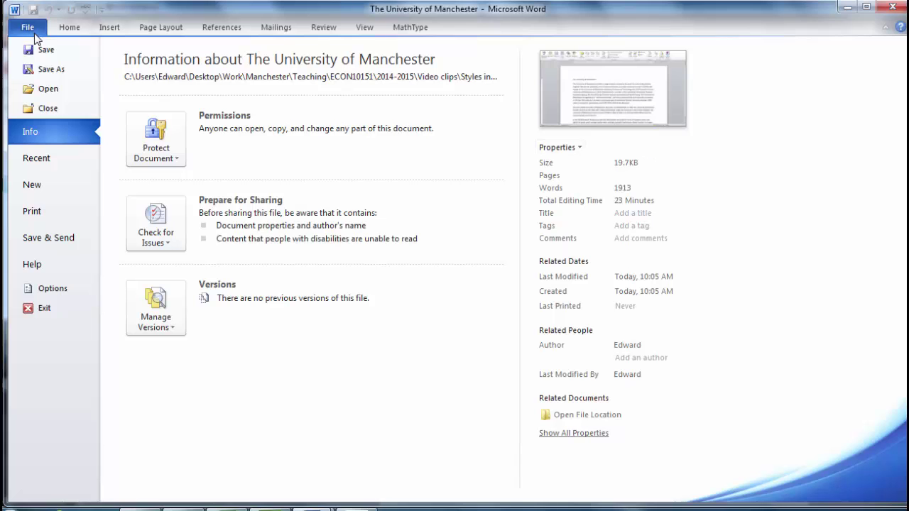
pyautogui.click(51, 69)
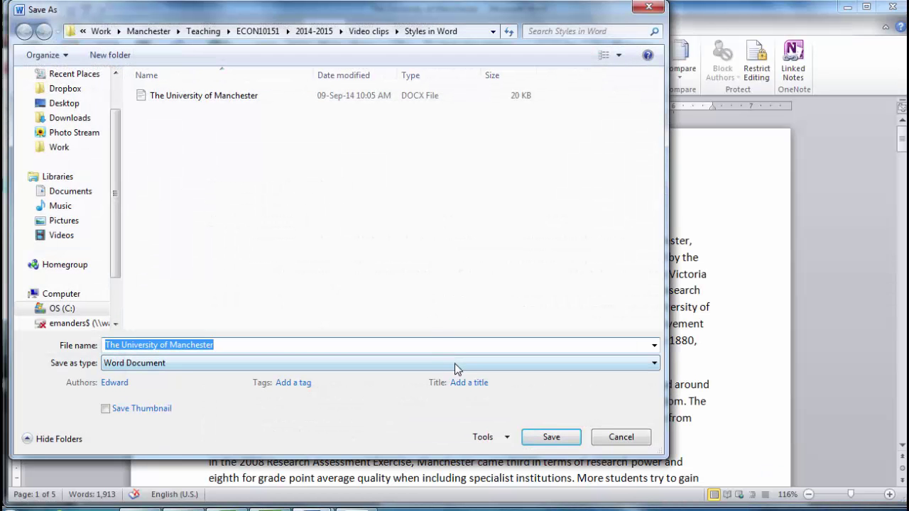
pyautogui.click(455, 365)
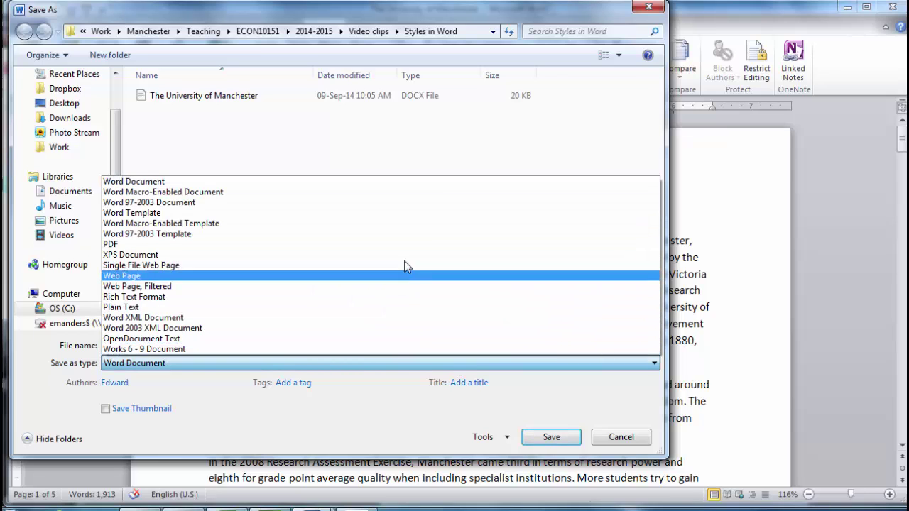
pyautogui.click(403, 252)
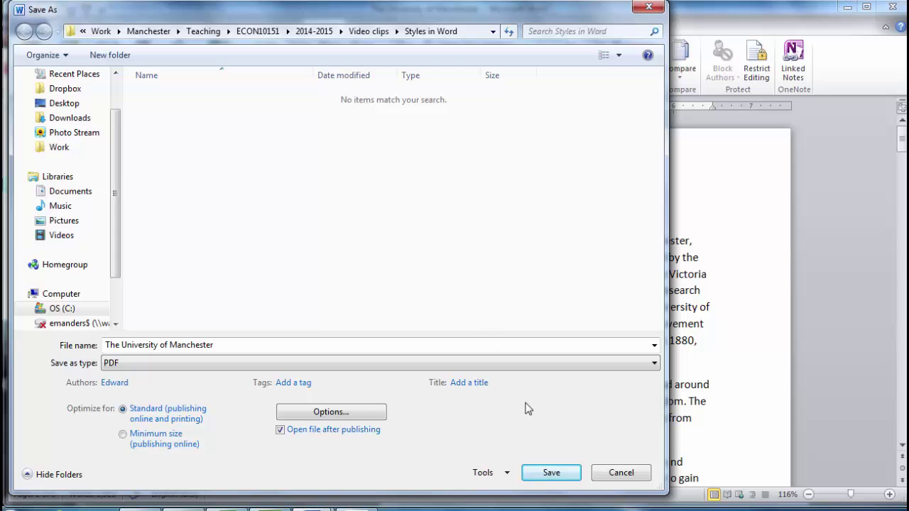
pyautogui.click(552, 473)
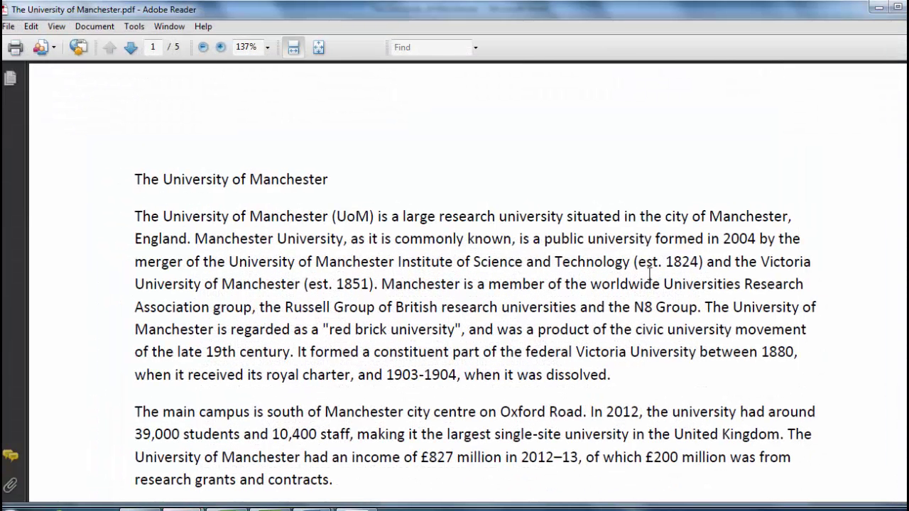
# Scroll down and back up through the published PDF in Adobe Reader.
pyautogui.scroll(-3, 468, 282)
pyautogui.scroll(3, 468, 281)
# Switch back to the Word document from the taskbar and show the Review tab.
pyautogui.click(790, 507)
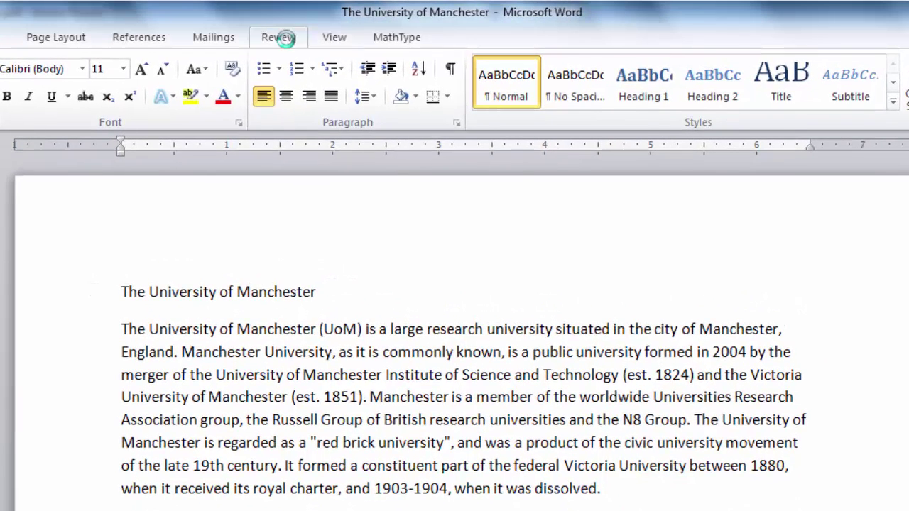
pyautogui.click(297, 34)
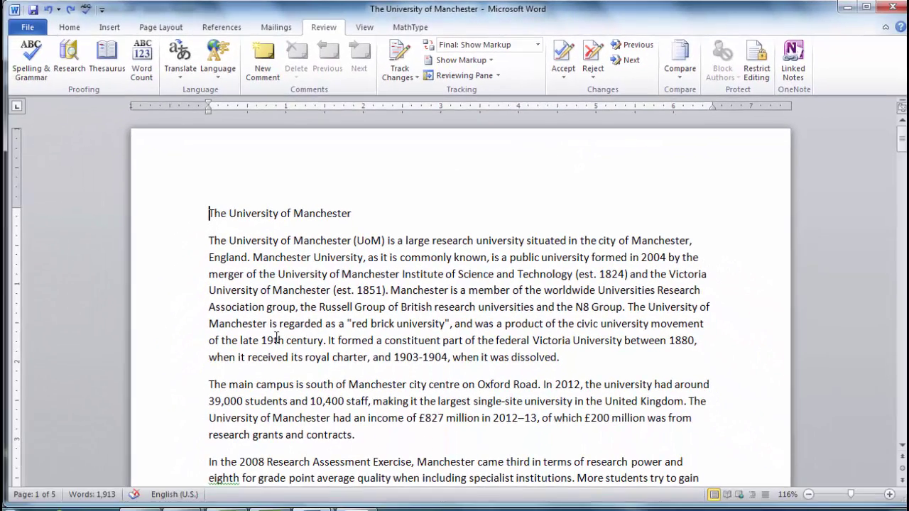
# Add the comment 'And the northern campus?' to the Oxford Road main campus sentence.
pyautogui.moveTo(210, 384); pyautogui.dragTo(542, 384)
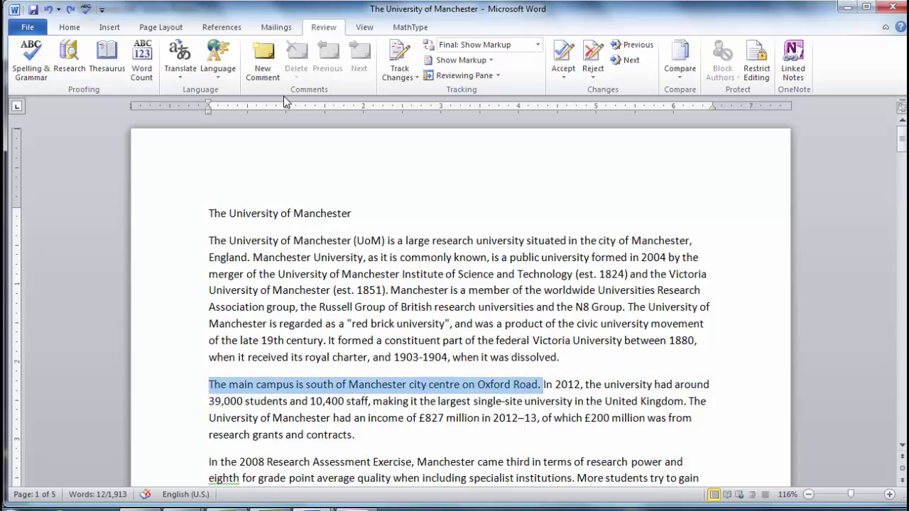
pyautogui.click(270, 80)
pyautogui.write('A')
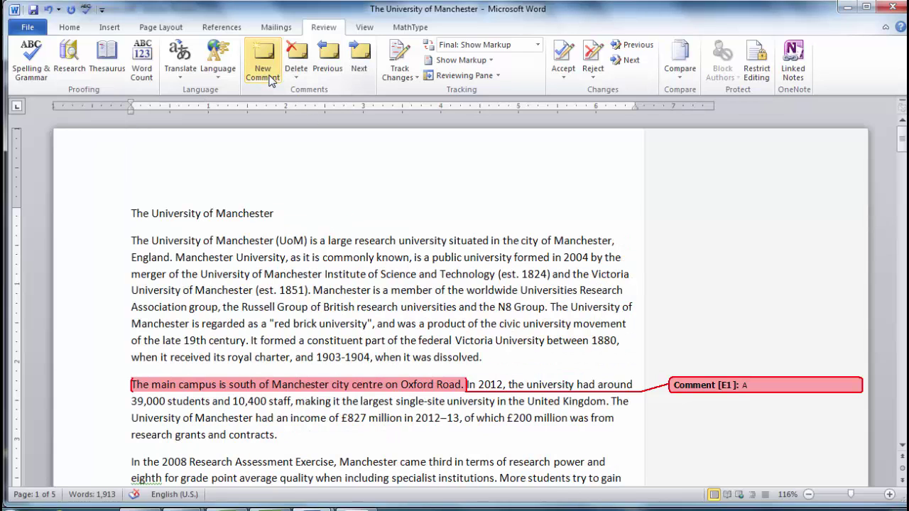
pyautogui.write('nd the northern  campus?')
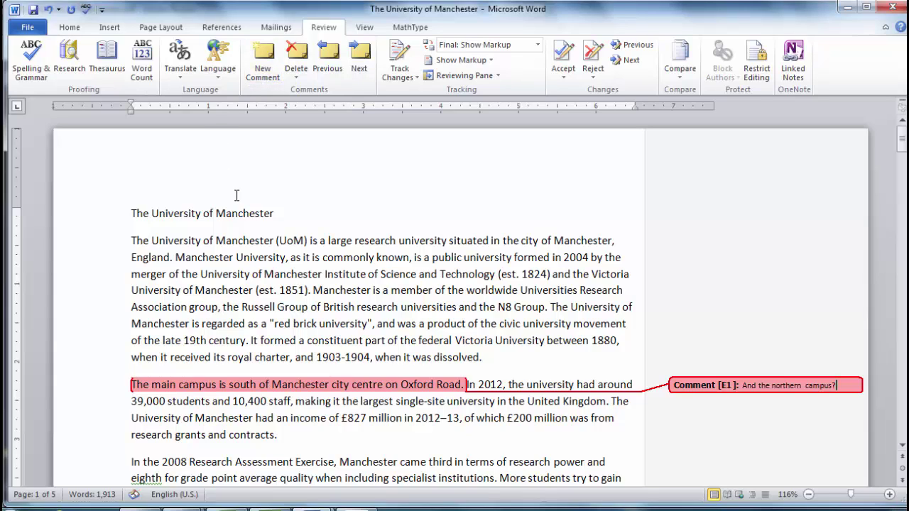
pyautogui.click(295, 433)
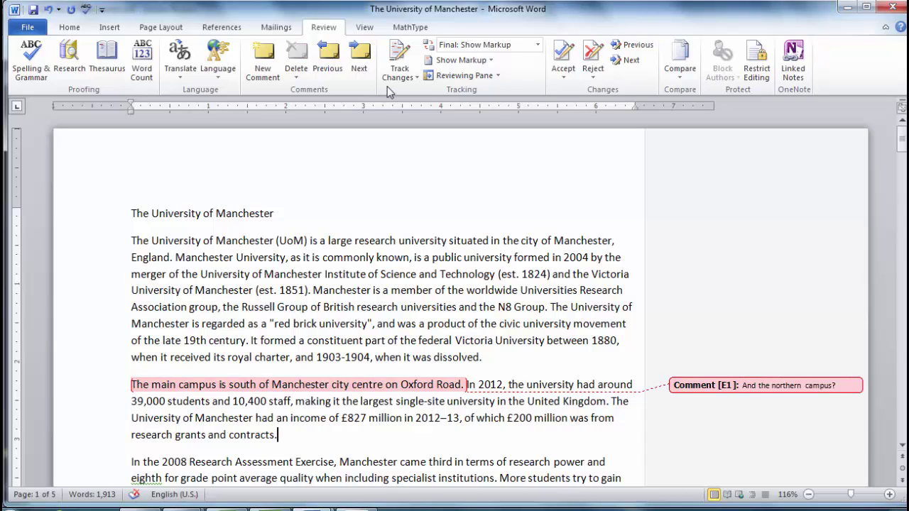
# With Track Changes on, replace the 2012–13 income sentence with 'What is the income today?', then stop tracking.
pyautogui.click(398, 58)
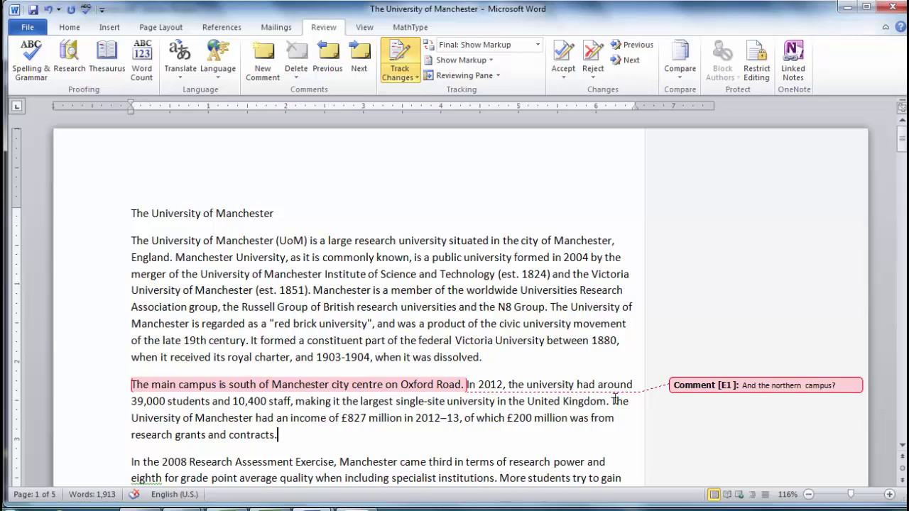
pyautogui.moveTo(612, 401); pyautogui.dragTo(319, 443)
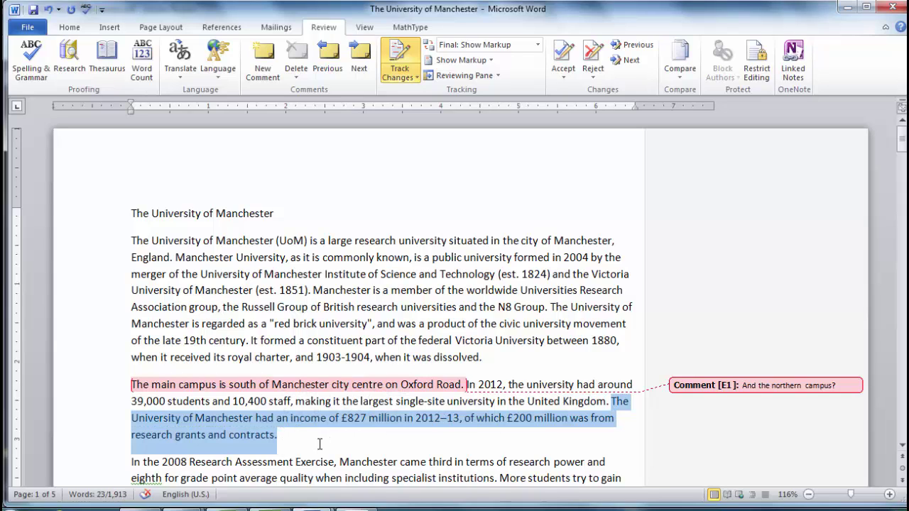
pyautogui.press('Delete')
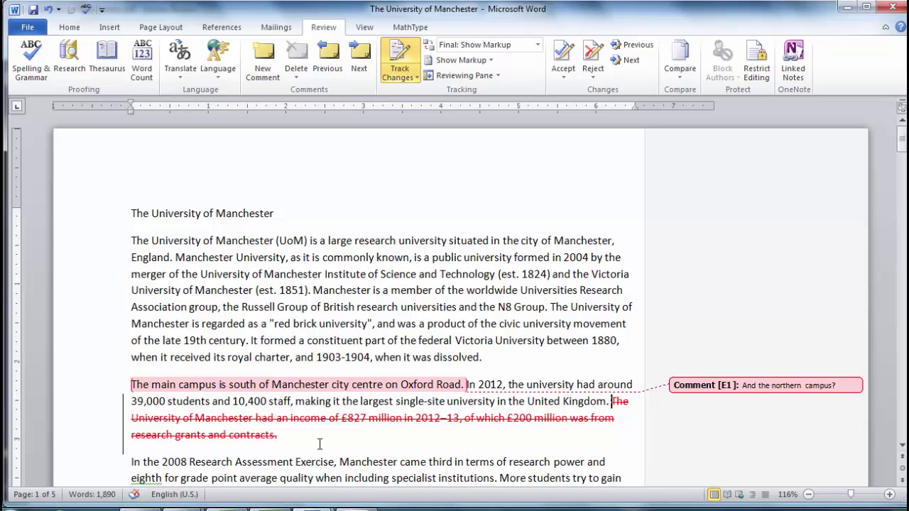
pyautogui.click(326, 437)
pyautogui.write('What is the')
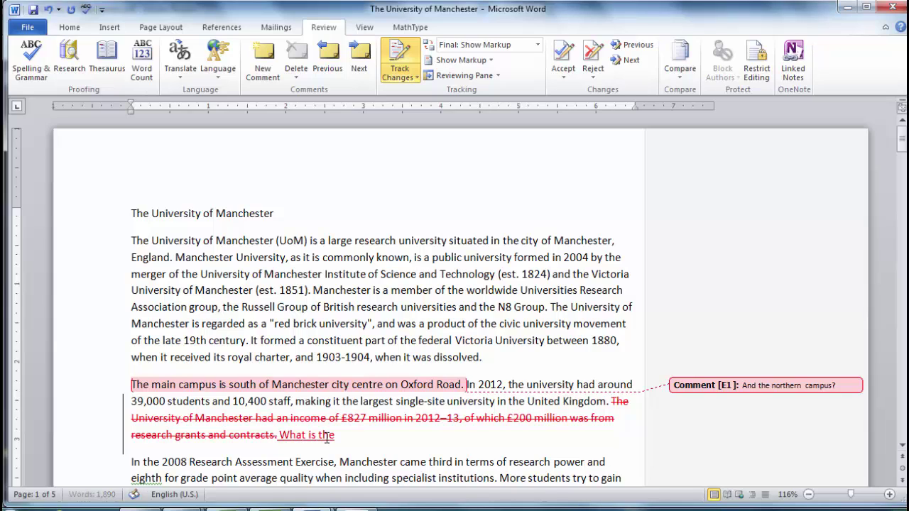
pyautogui.write(' income today?')
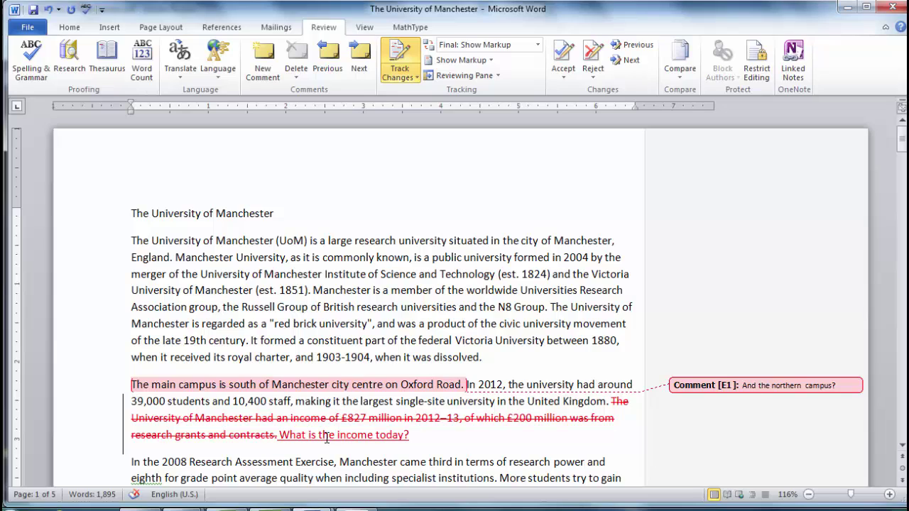
pyautogui.click(402, 62)
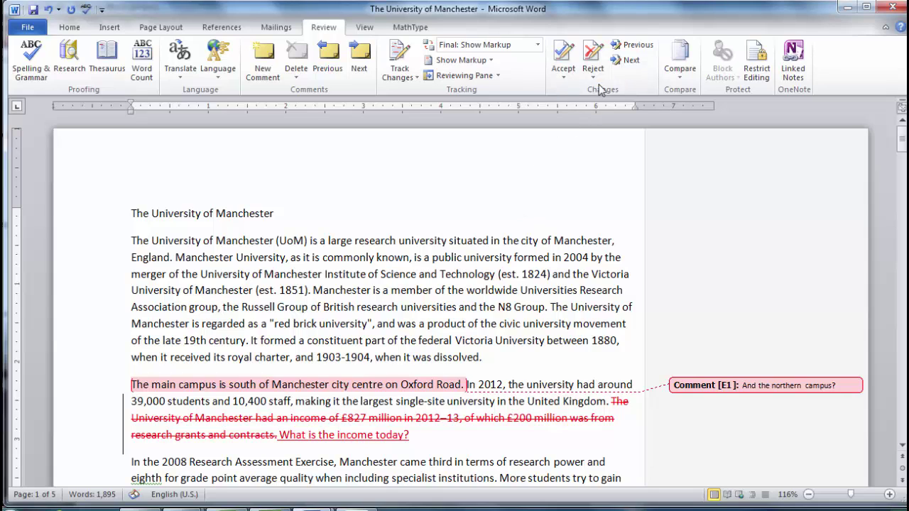
# Move past the comment to the tracked deletion of the income sentence and accept it.
pyautogui.click(628, 64)
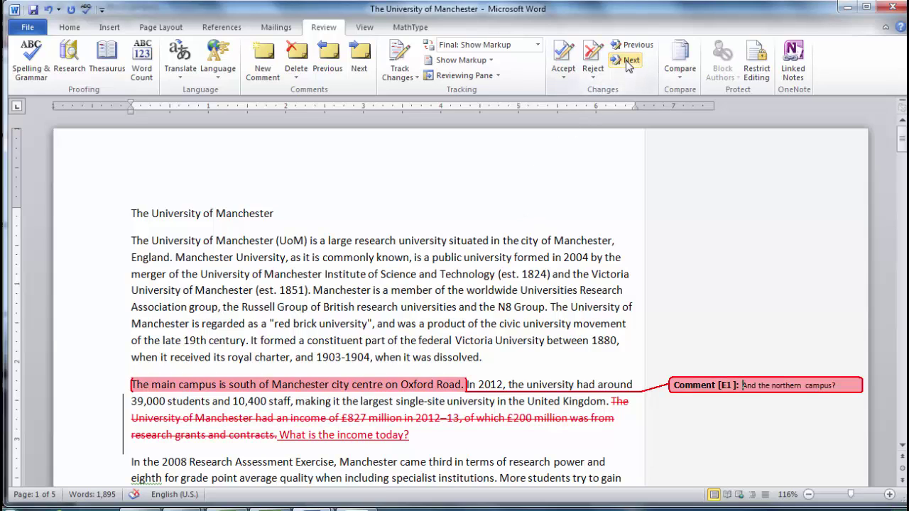
pyautogui.click(627, 63)
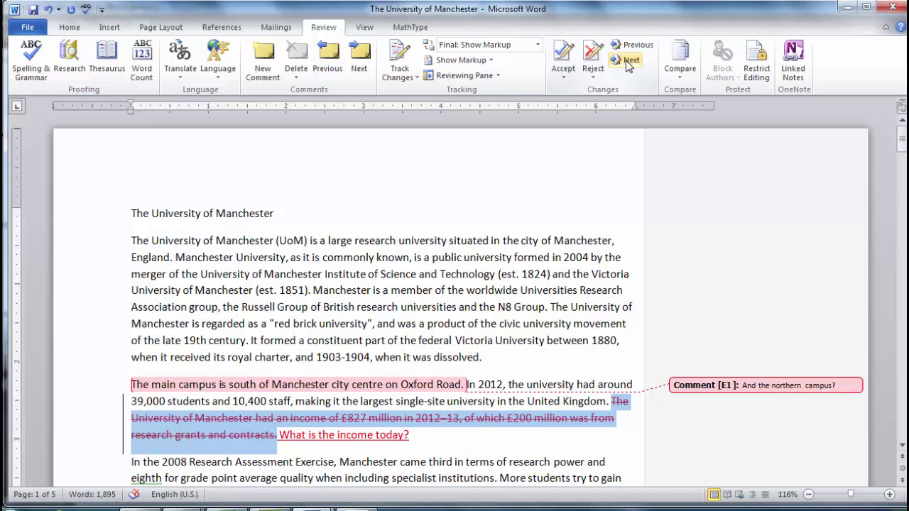
pyautogui.click(564, 57)
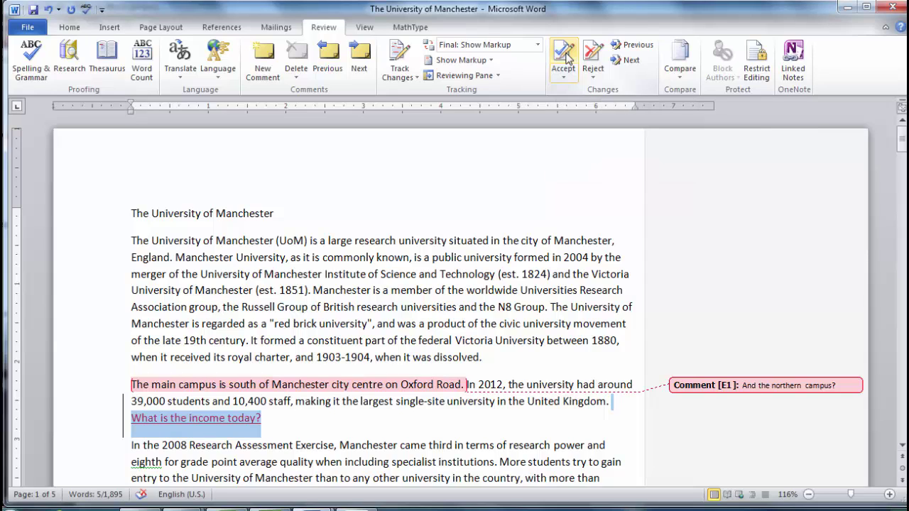